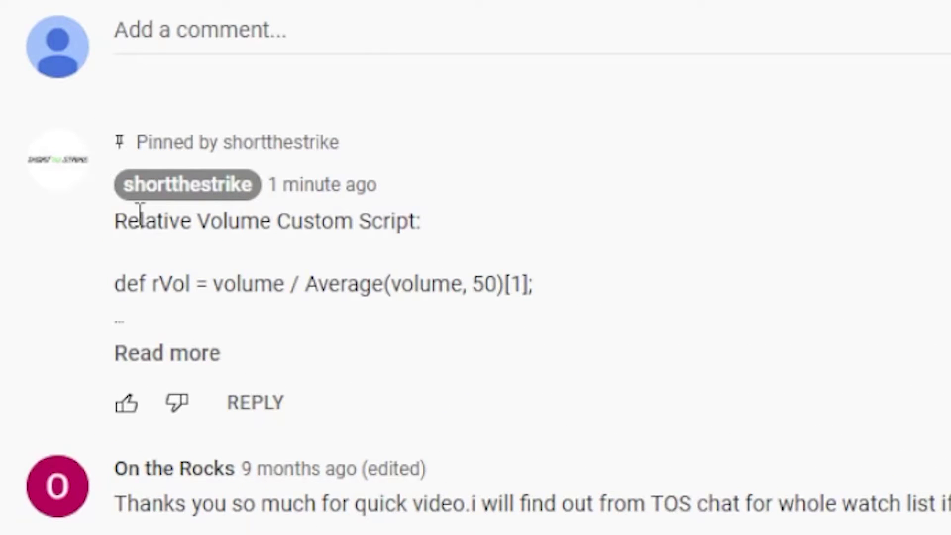
- Copy both lines of the pinned comment's rVol script, ending with AddLabel(yes, round(rVol,2));
left_click(149, 354)
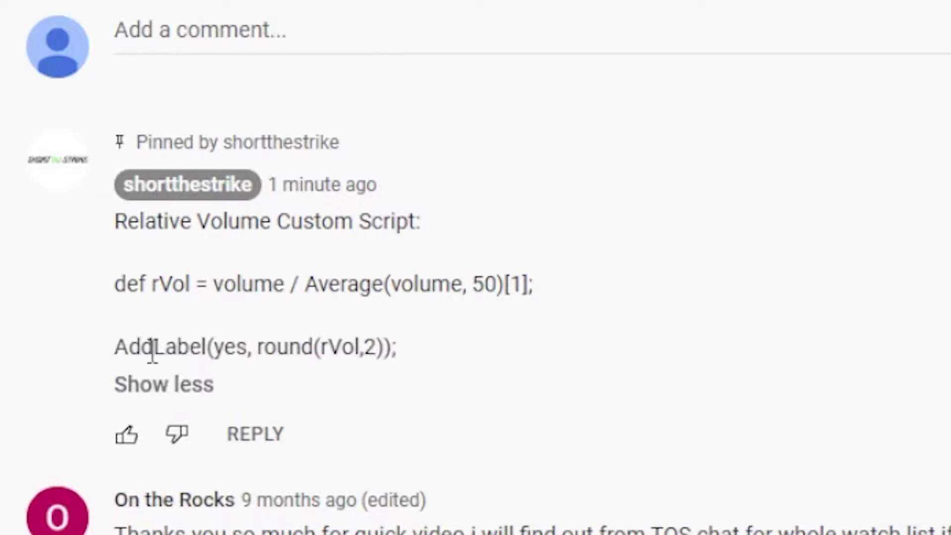
left_click_drag(117, 280, 405, 359)
right_click(345, 274)
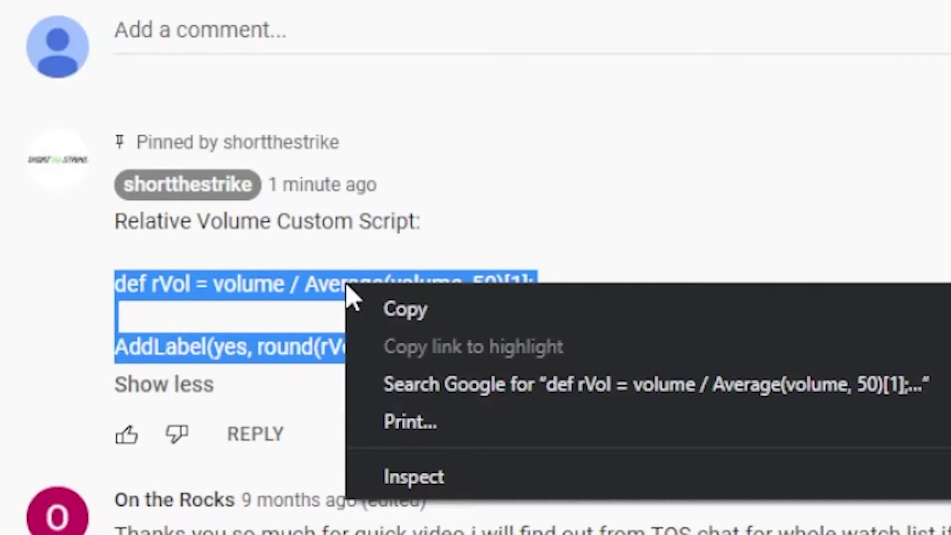
left_click(402, 303)
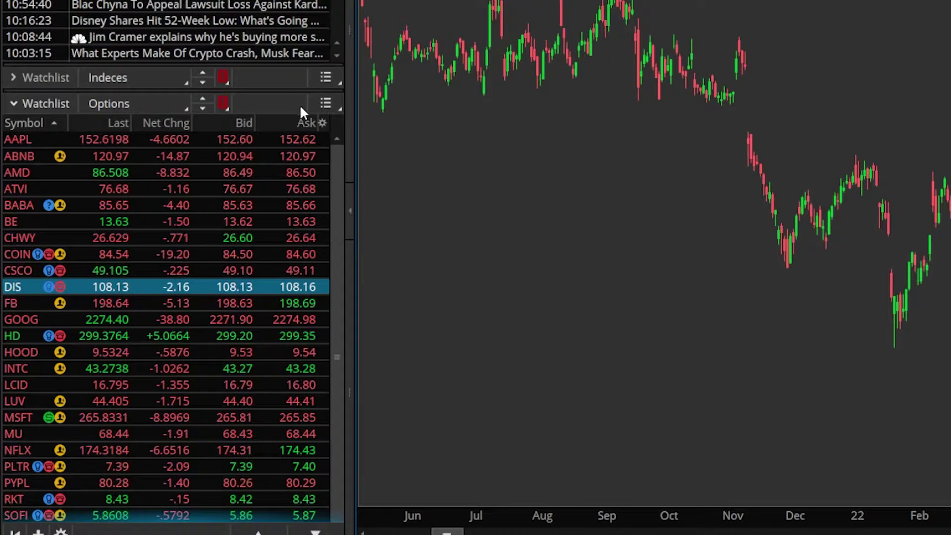
- Look up 'custom' among the watchlist columns and open Custom 1's Custom Quote Formula window
left_click(322, 124)
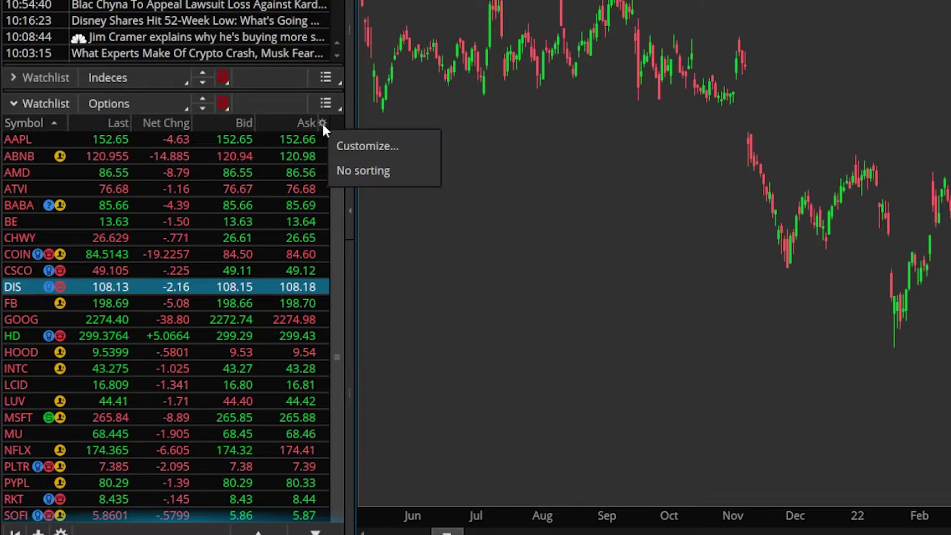
left_click(370, 144)
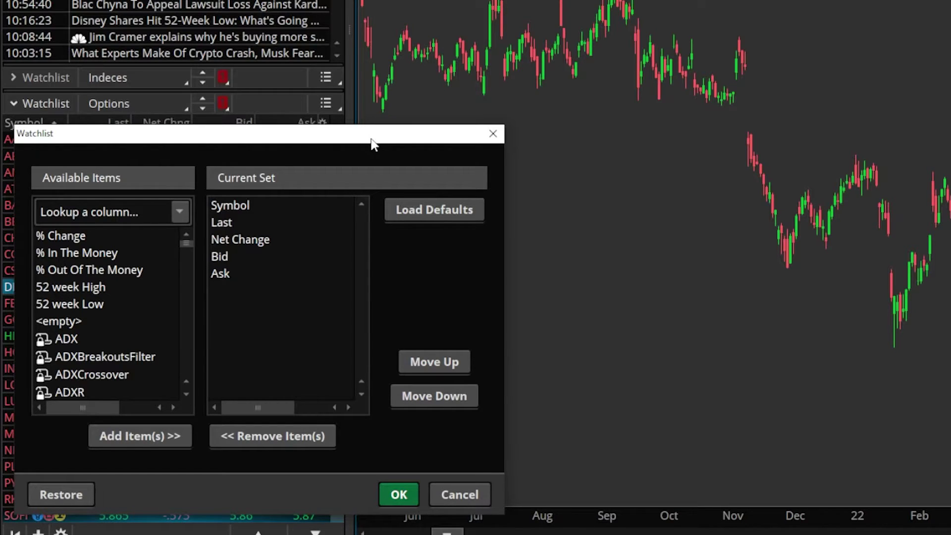
left_click(90, 212)
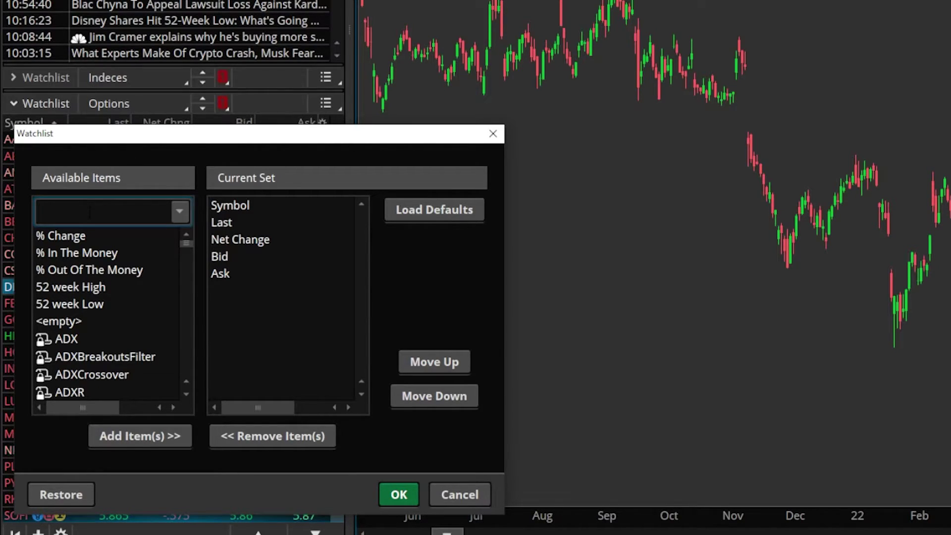
type("custom")
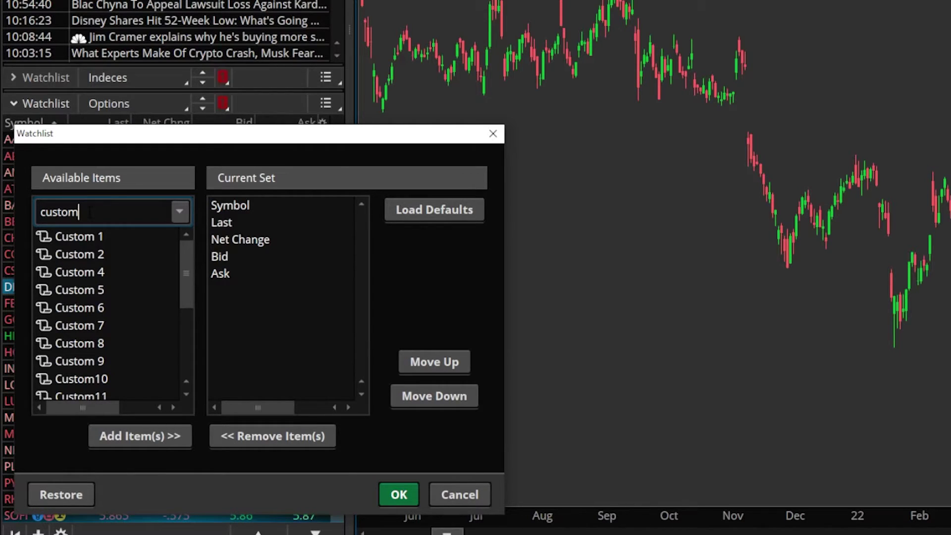
left_click(44, 241)
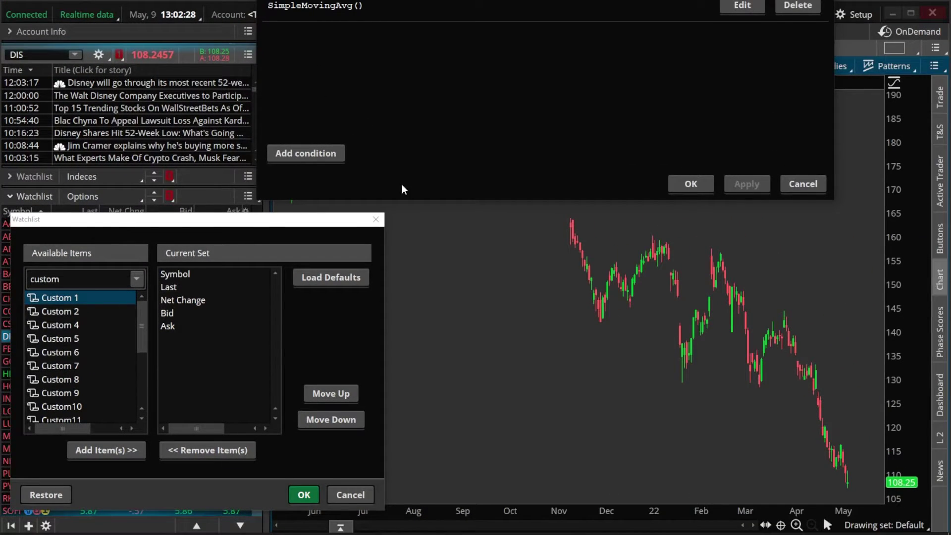
left_click_drag(446, 2, 435, 29)
left_click_drag(546, 1, 501, 125)
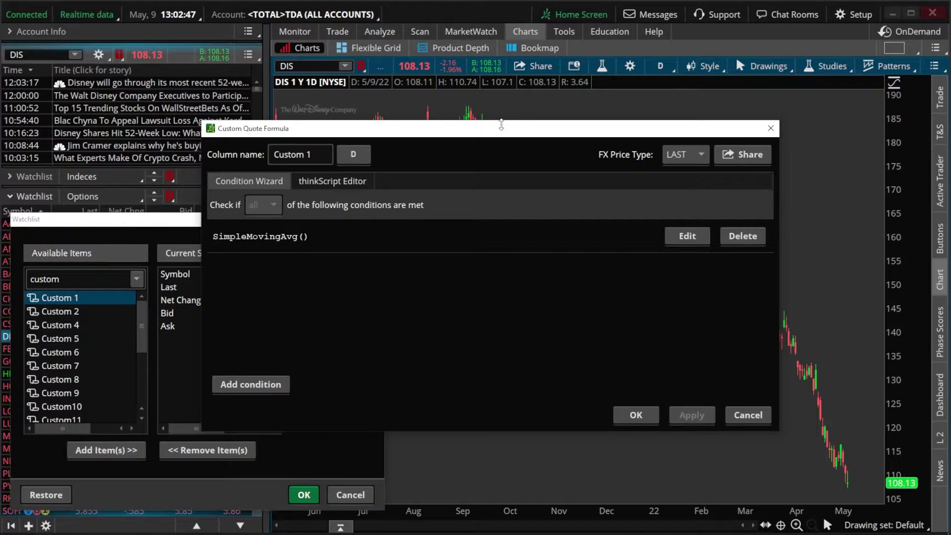
- Delete the SimpleMovingAvg condition and rename the Custom 1 column to RVOL
left_click(742, 236)
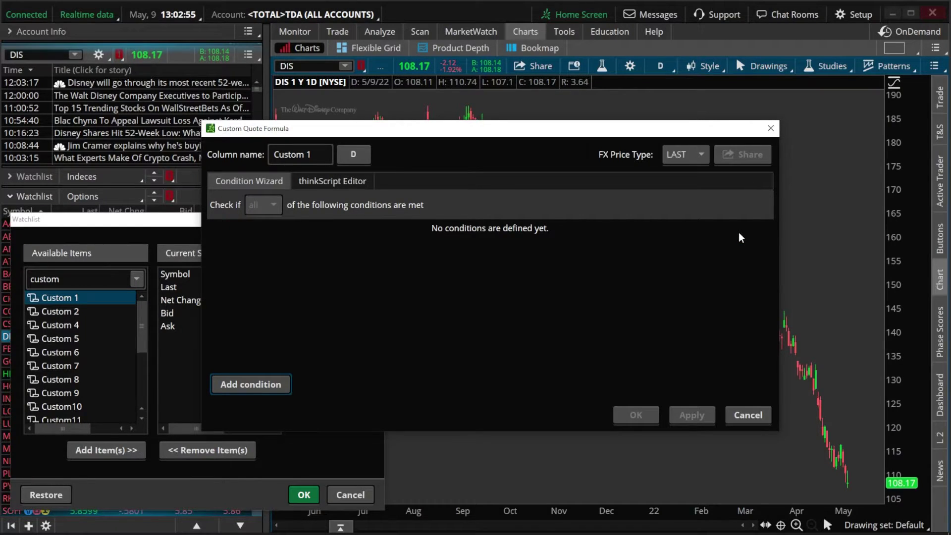
left_click(278, 154)
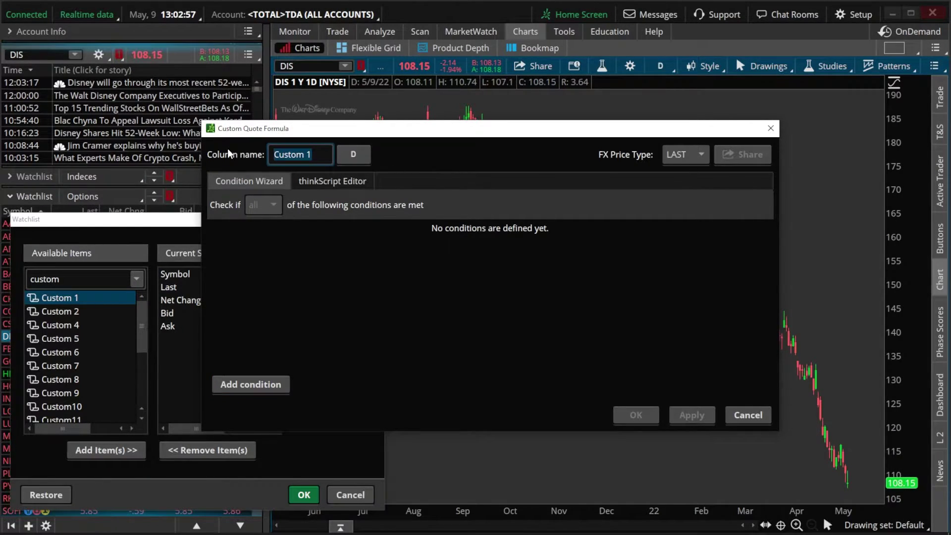
type("RVOL")
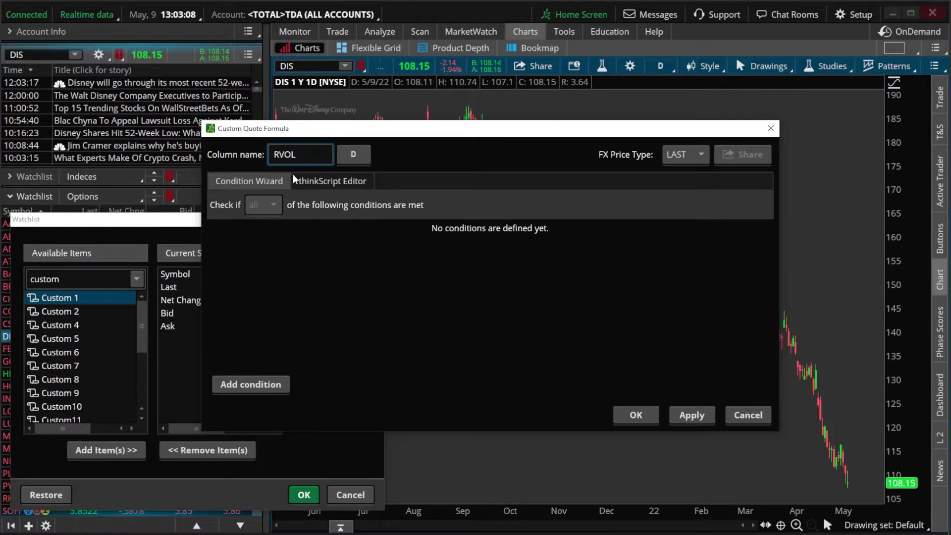
- Paste the copied relative volume script into the thinkScript Editor and save the formula
left_click(323, 181)
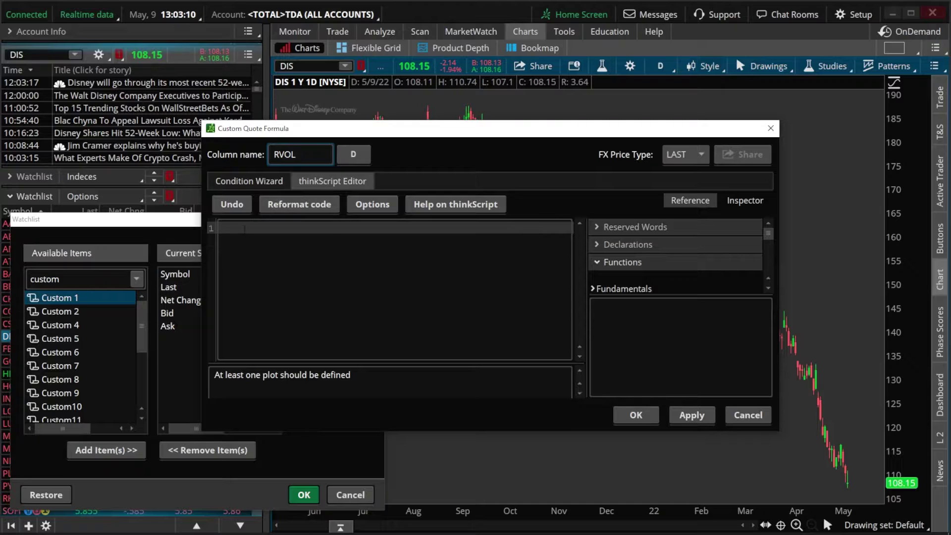
left_click(250, 234)
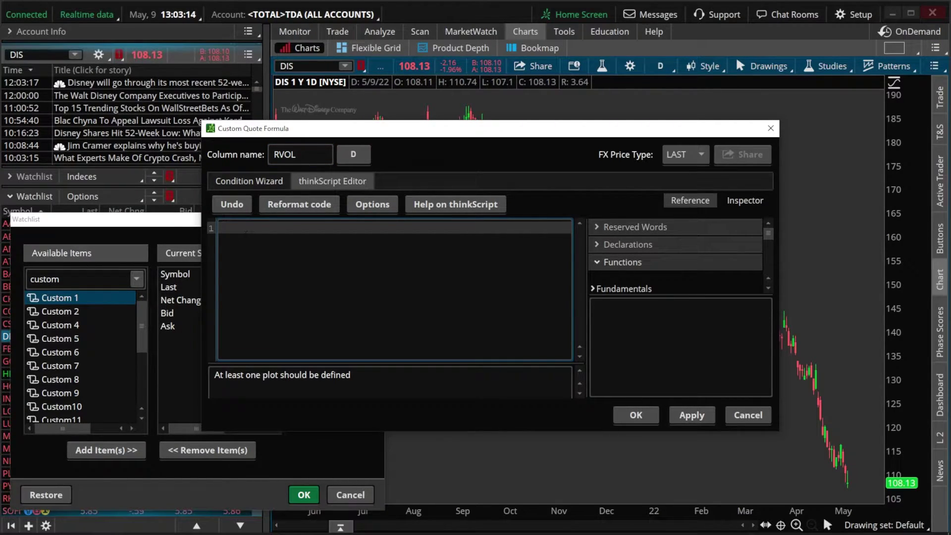
right_click(251, 236)
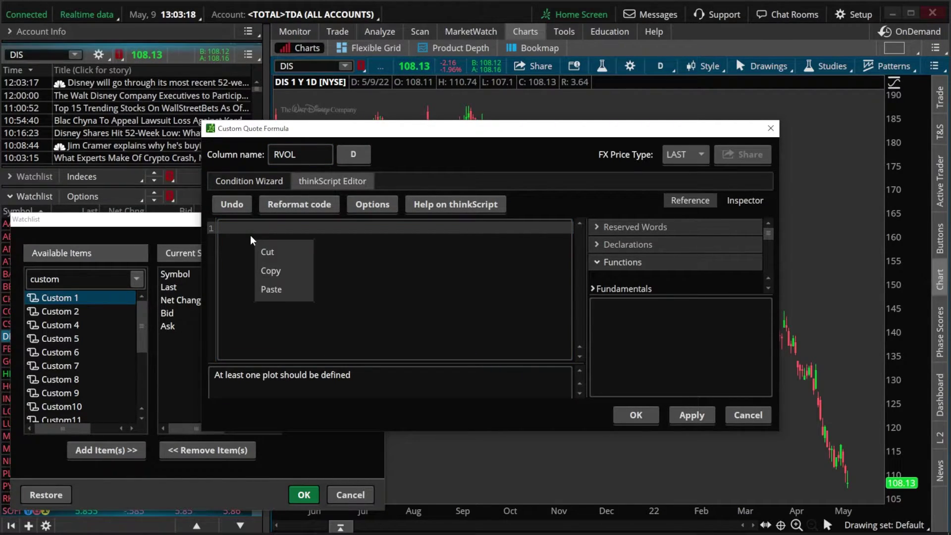
left_click(274, 290)
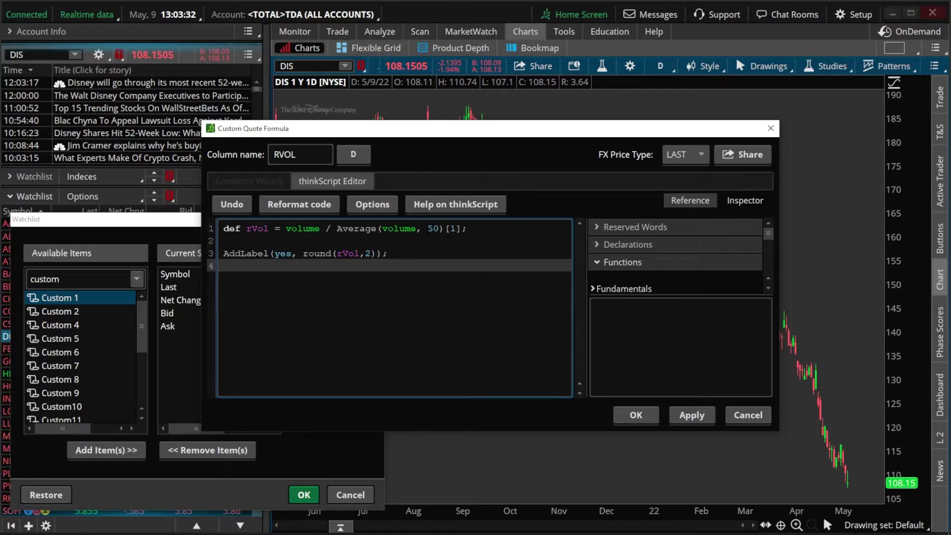
left_click(630, 417)
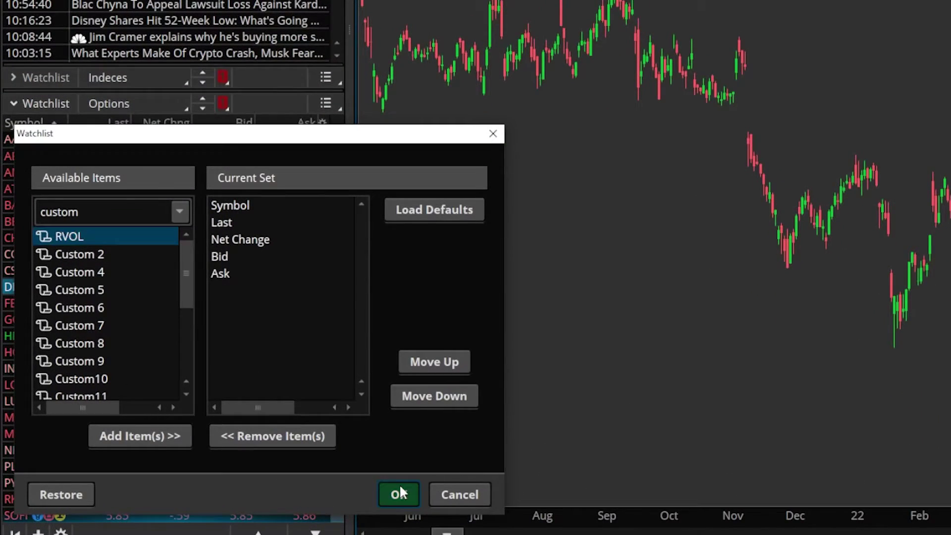
- Search 'rvol' in the column customization and add the RVOL column to the Options watchlist
left_click(400, 492)
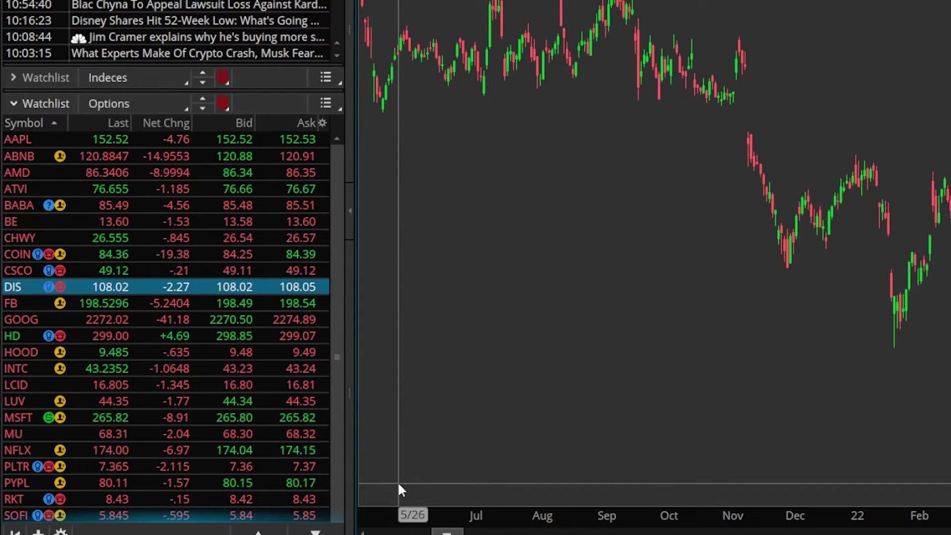
left_click(323, 124)
left_click(349, 145)
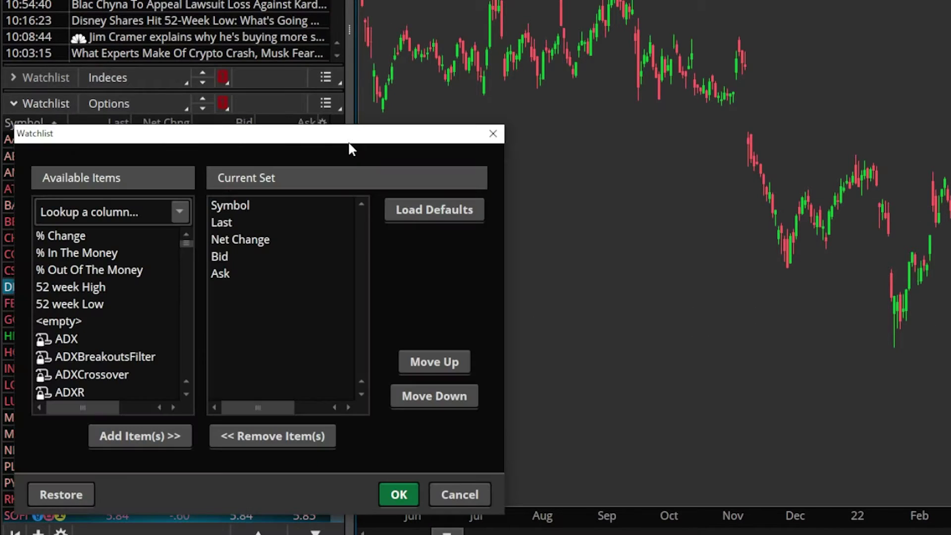
left_click(115, 213)
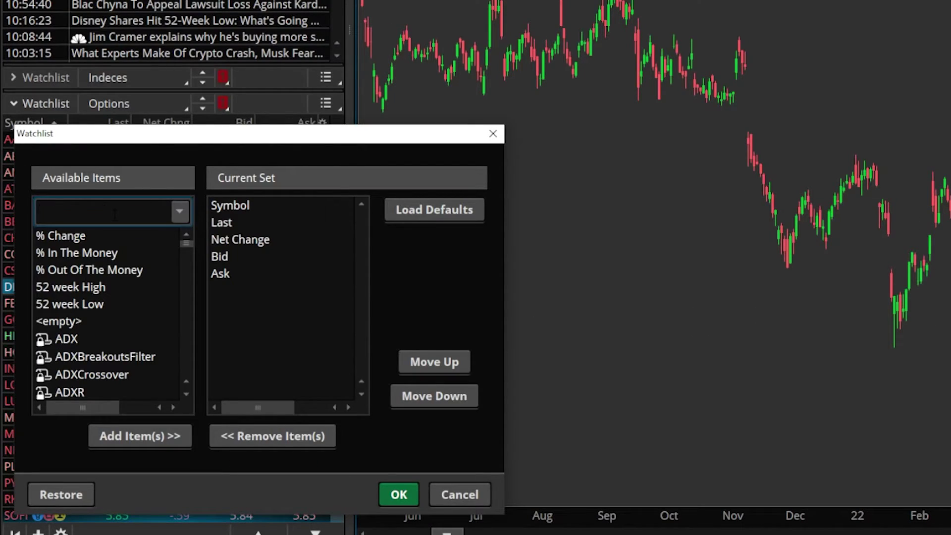
type("rvol")
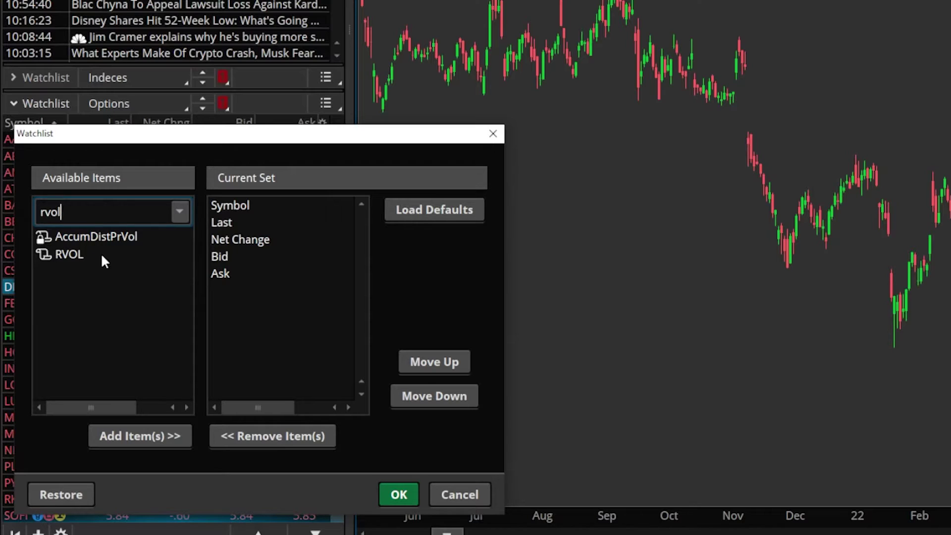
left_click(75, 252)
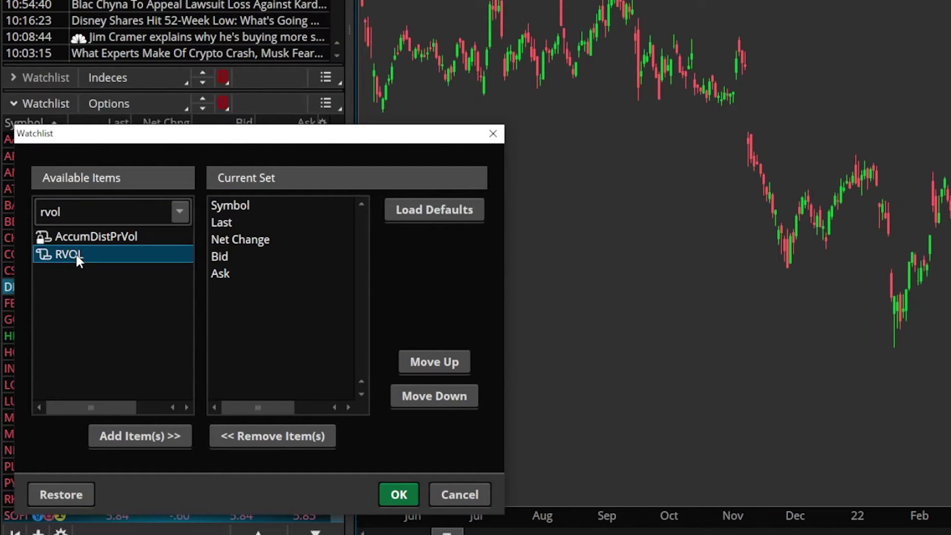
left_click(133, 430)
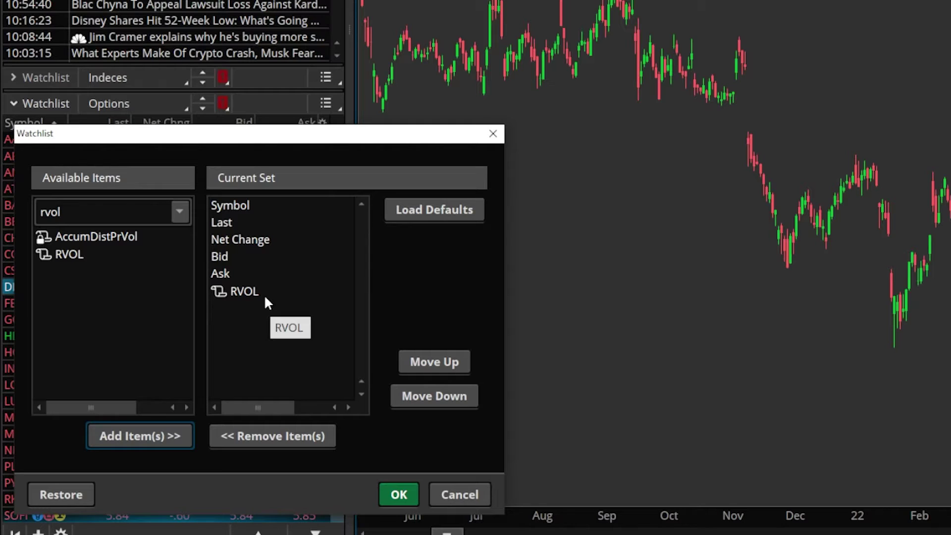
left_click(406, 499)
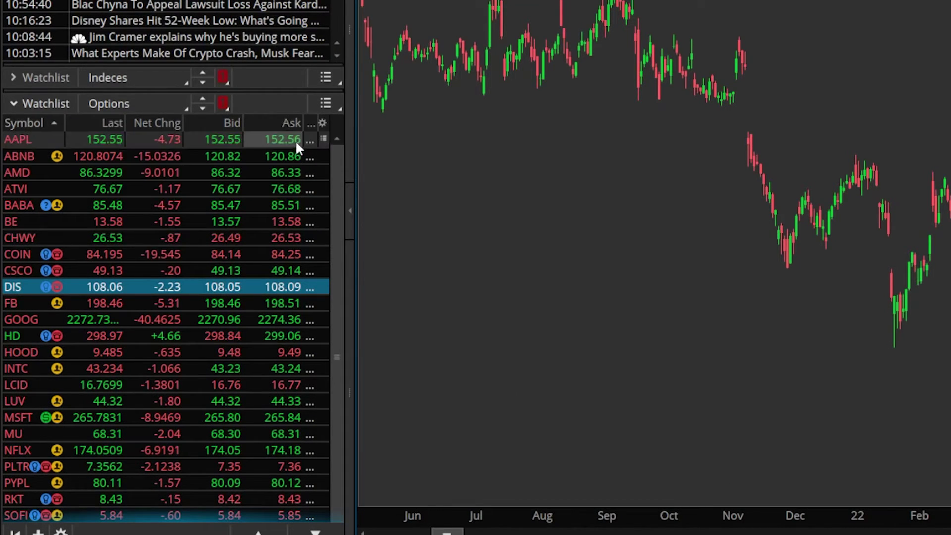
- Narrow the Ask column to reveal RVOL, then sort descending so PLTR (3.33) tops the list
left_click_drag(300, 123, 266, 122)
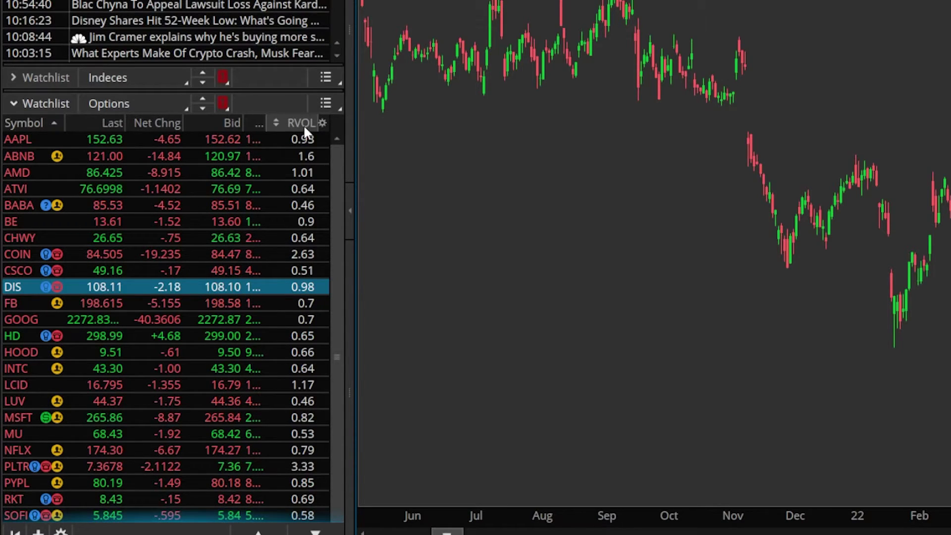
left_click(298, 124)
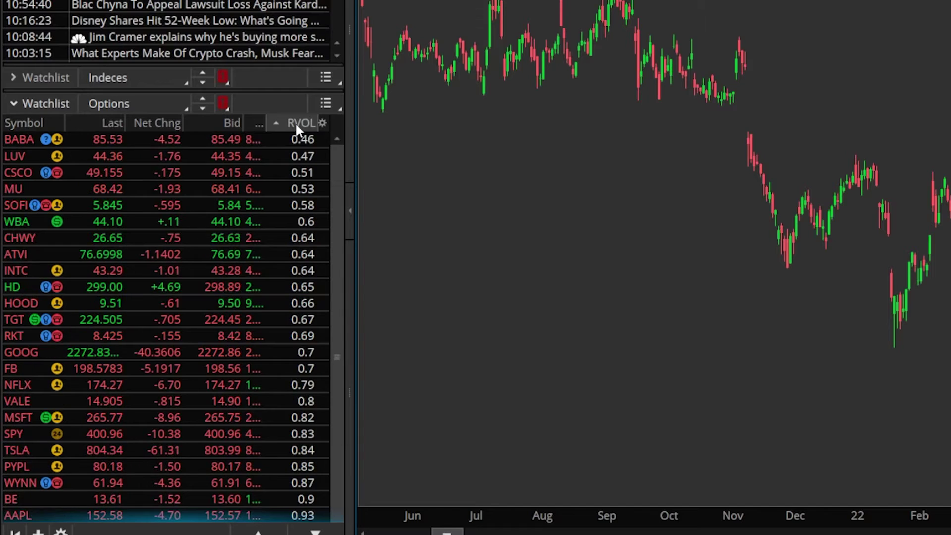
left_click(298, 124)
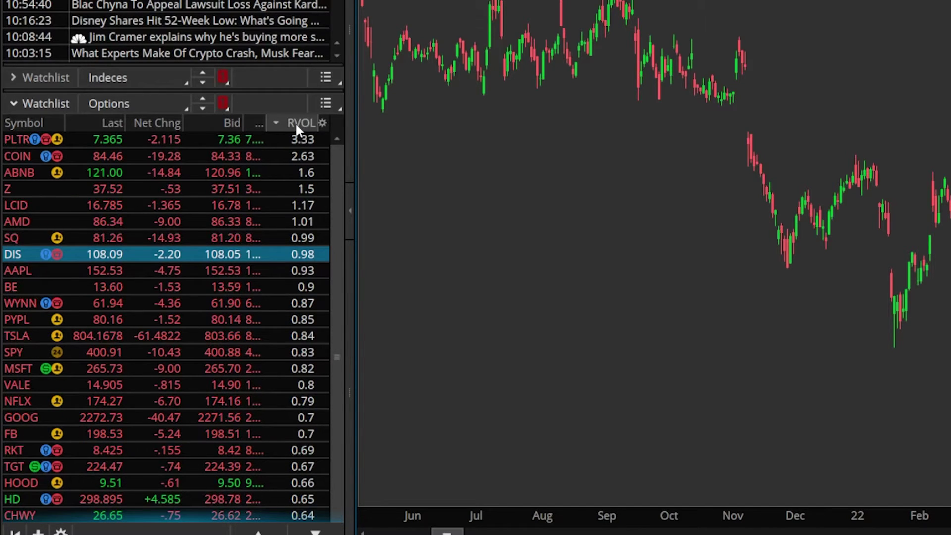